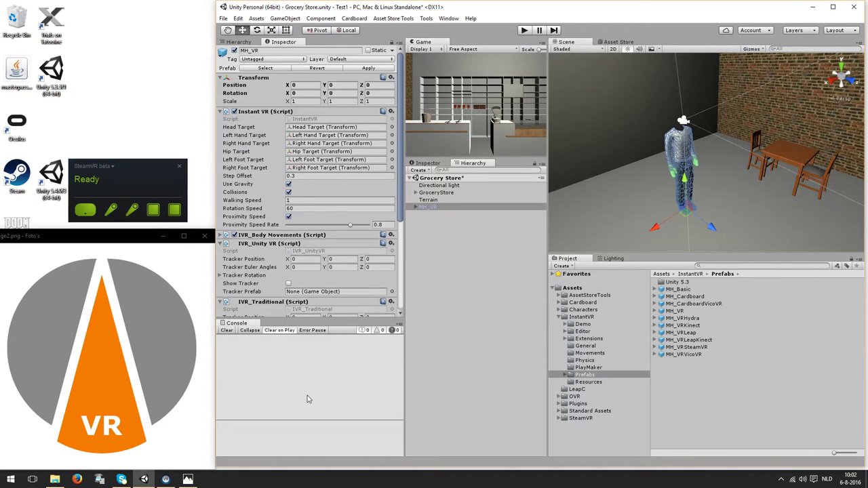
Inspect the MH_VR avatar's components in the Hierarchy, then deselect it
click(448, 317)
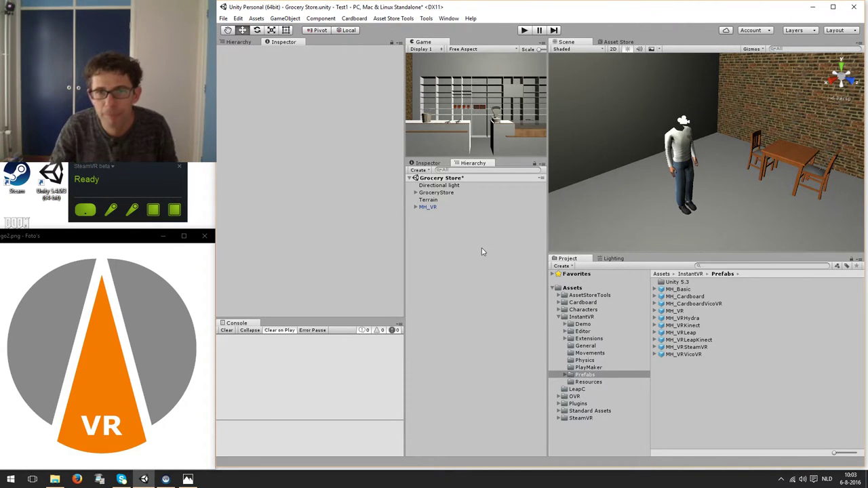
click(438, 207)
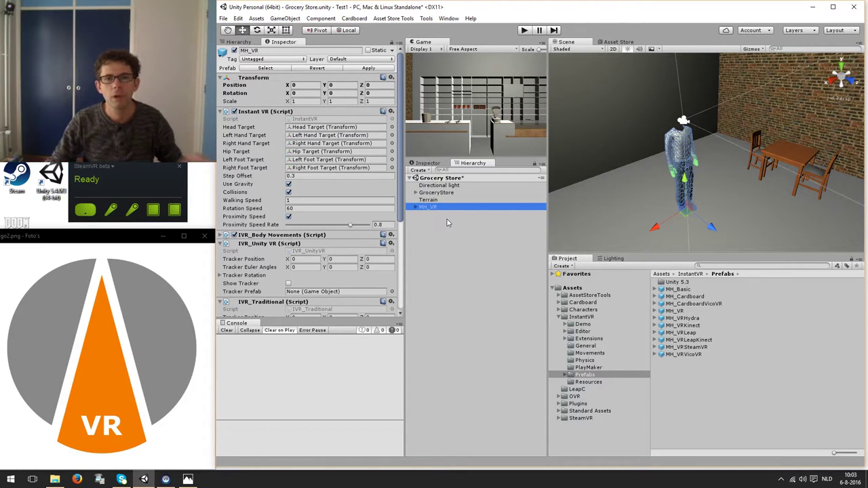
click(476, 290)
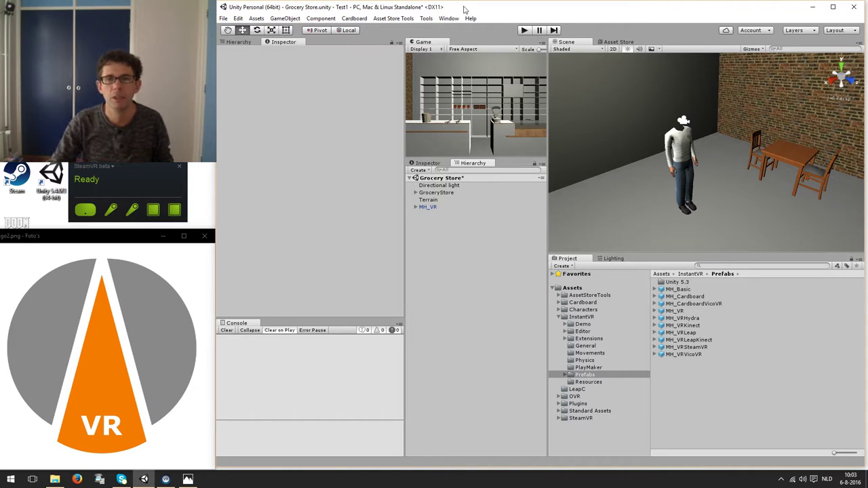
Test-play the Grocery Store scene once in Play mode and stop it
click(523, 30)
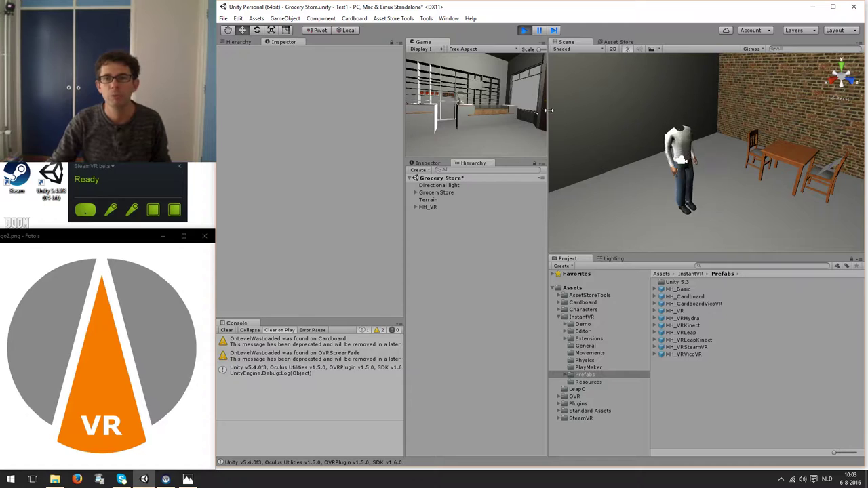
click(525, 30)
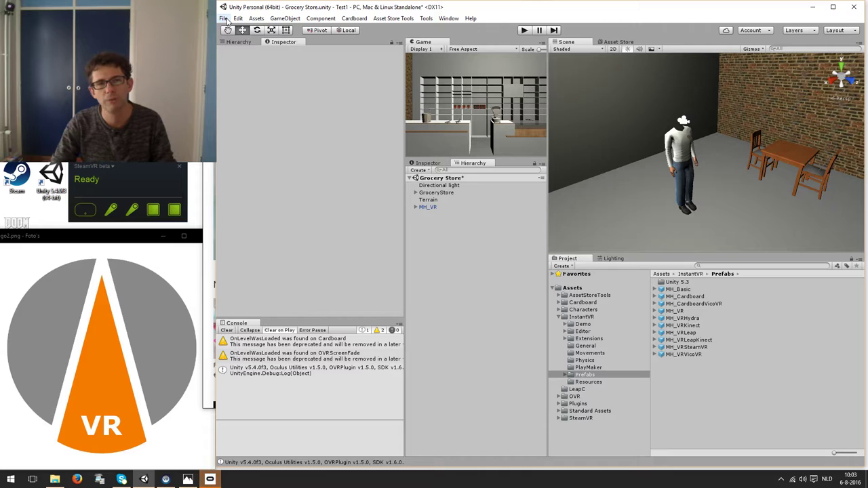
click(224, 20)
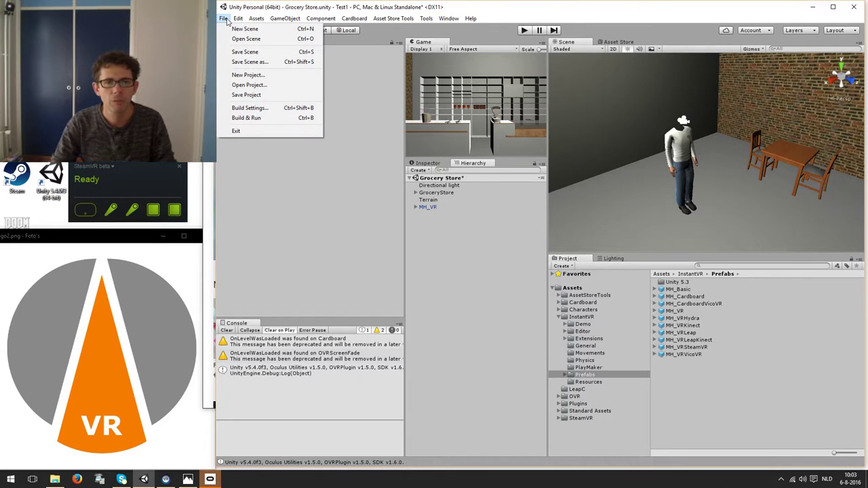
click(251, 108)
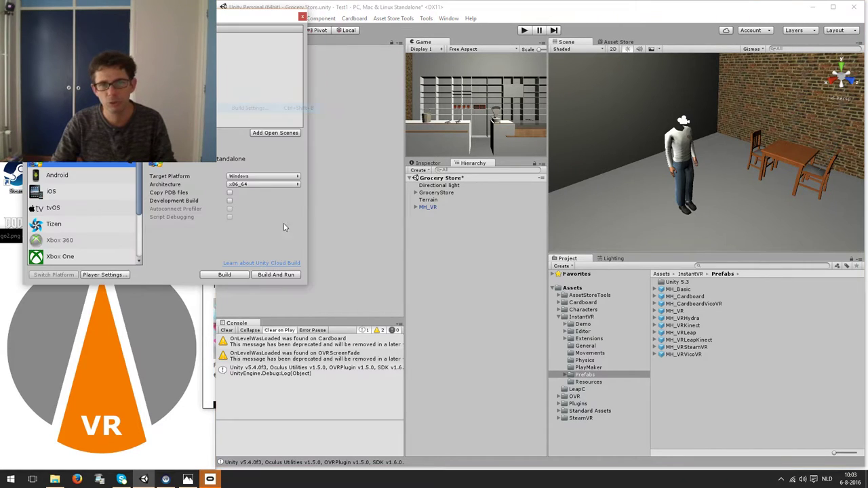
click(234, 185)
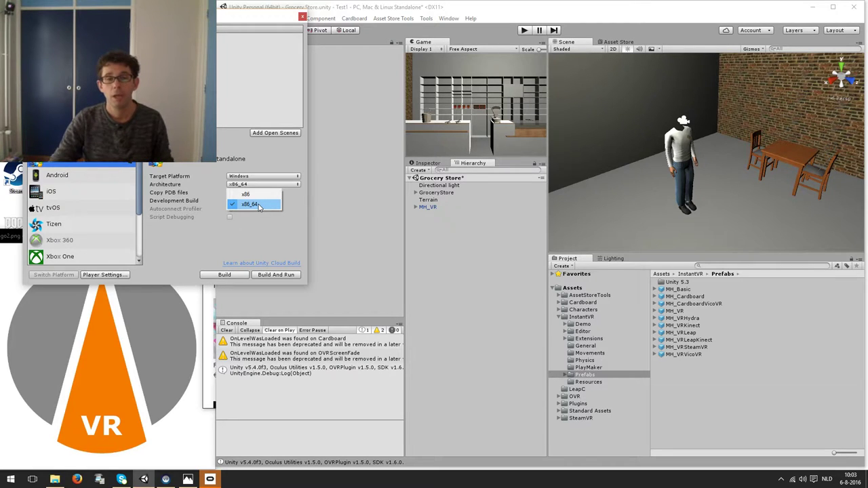
click(241, 247)
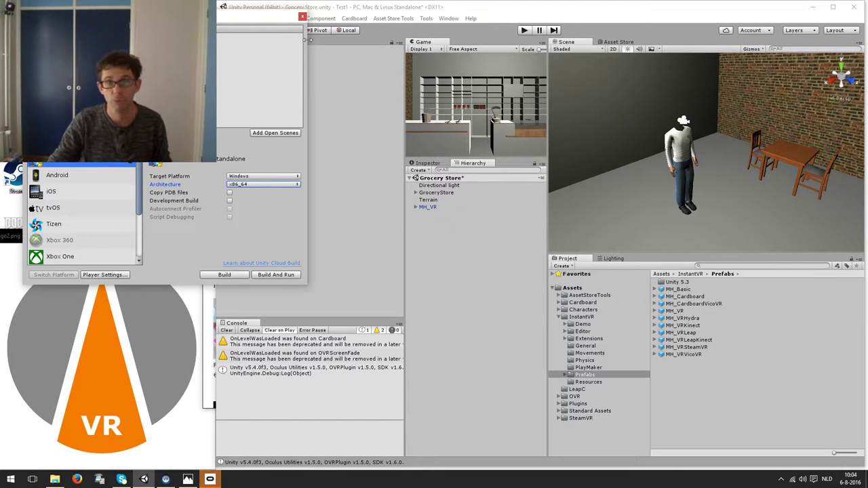
click(303, 16)
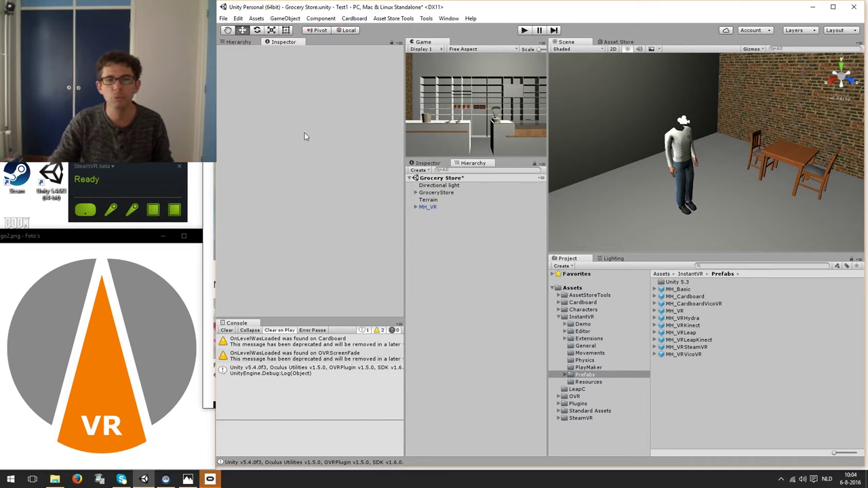
Open Player settings and toggle Virtual Reality Supported off and back on
click(238, 18)
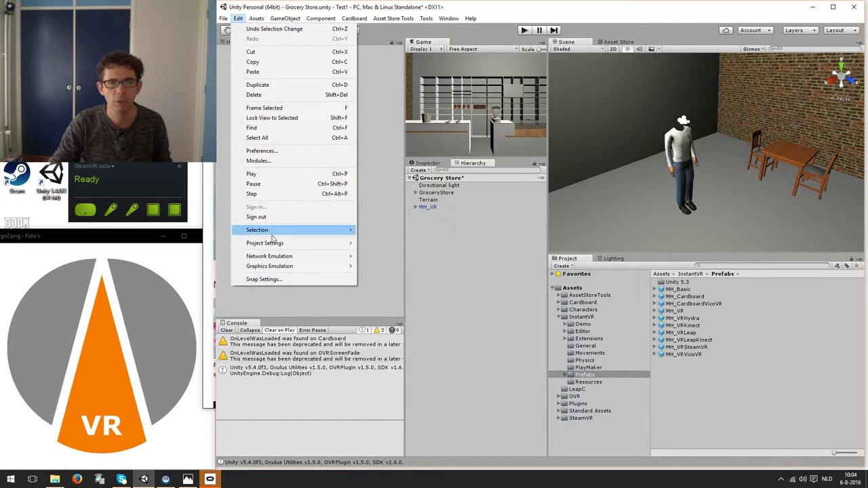
mouse_move(271, 245)
click(391, 283)
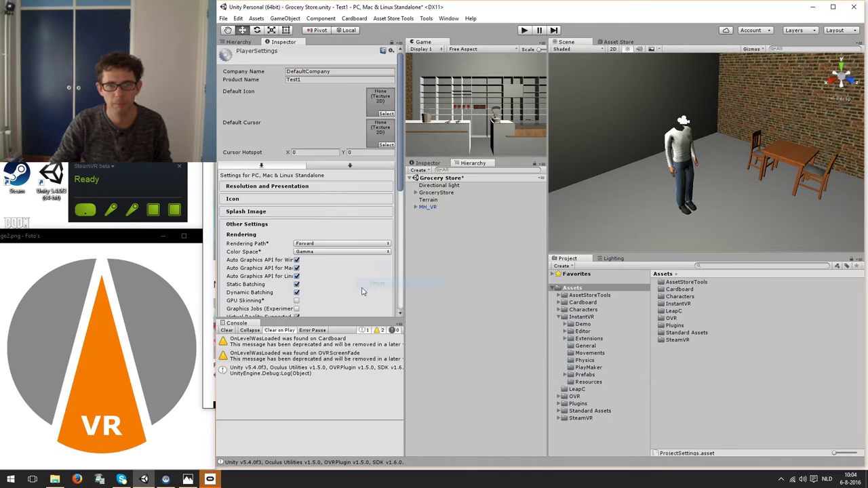
scroll(333, 219, down, 3)
click(296, 263)
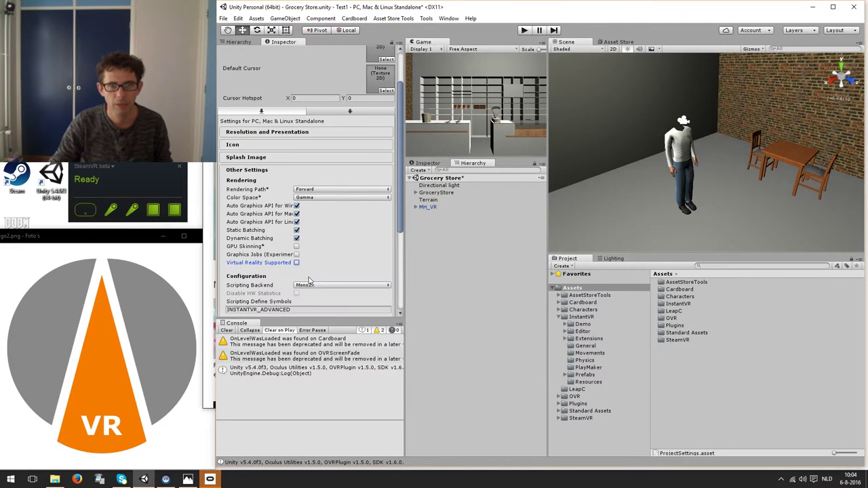
click(297, 262)
Remove Oculus from the VR SDK list, re-add it, and place it above OpenVR
click(266, 291)
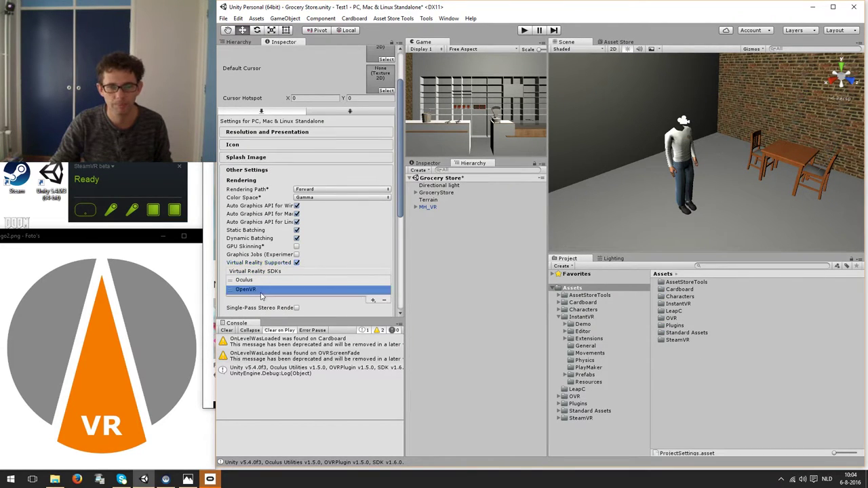
click(267, 281)
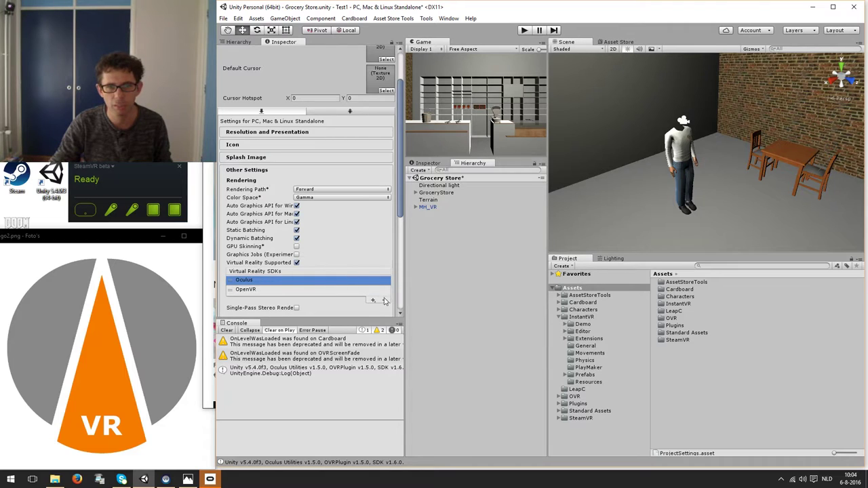
click(384, 299)
click(297, 264)
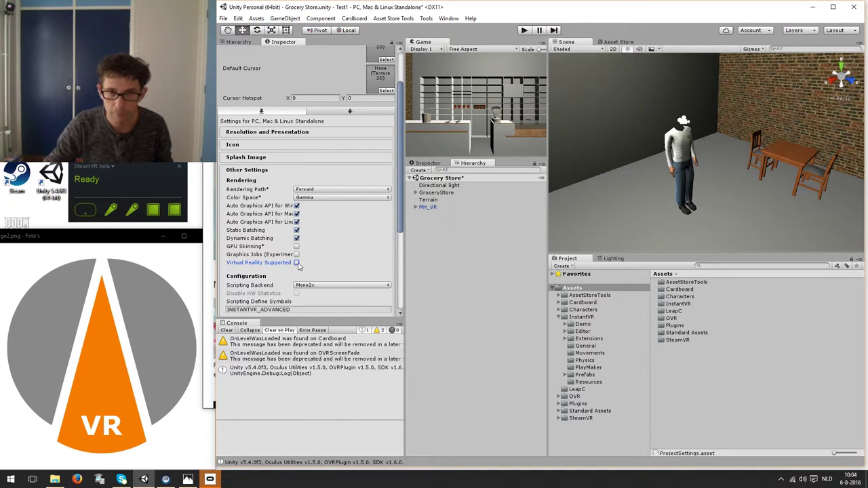
click(297, 263)
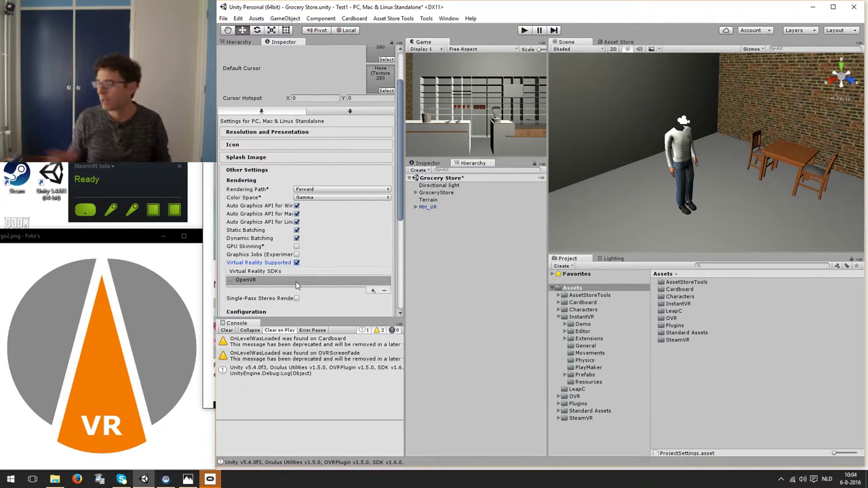
click(372, 290)
click(386, 300)
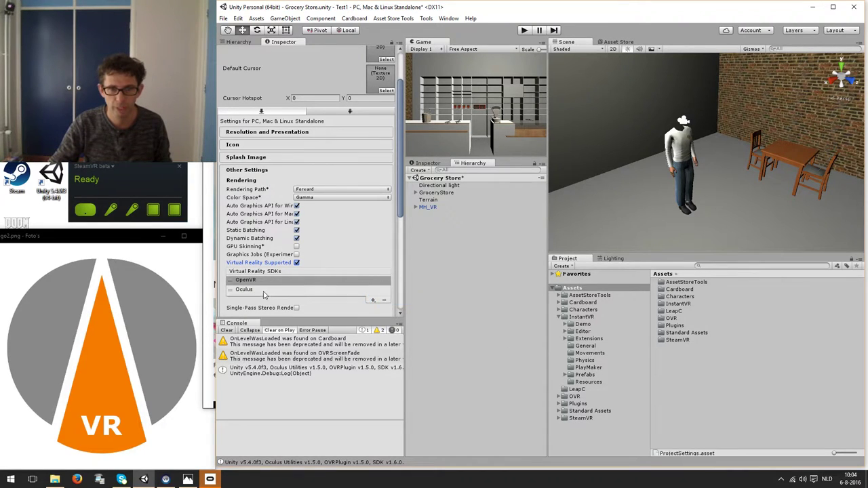
drag(238, 288, 234, 279)
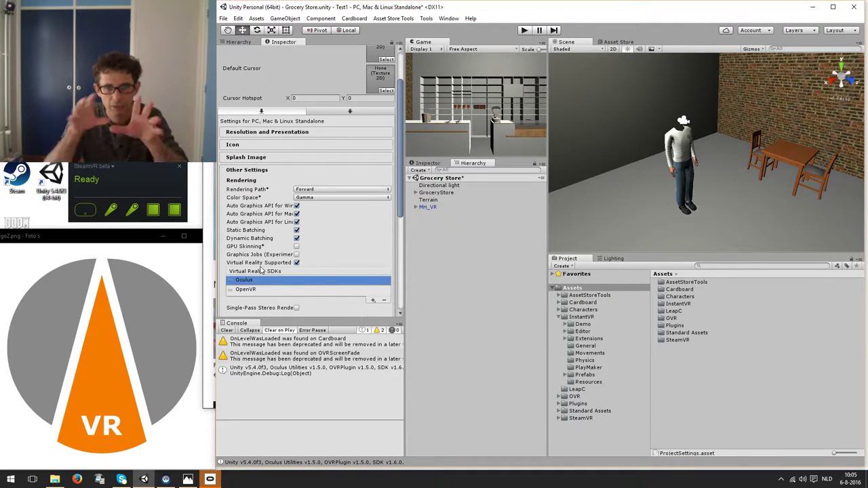
Select MH_VR, test-play the scene, and stop it with Ctrl+P
click(436, 273)
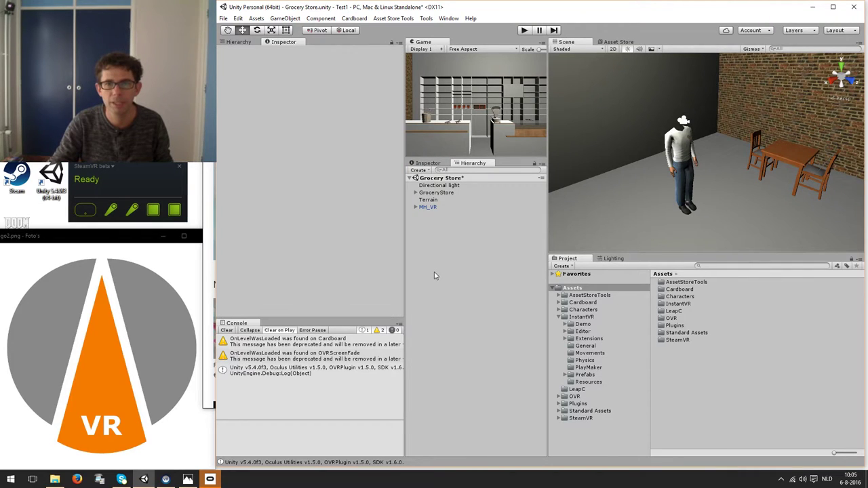
click(428, 209)
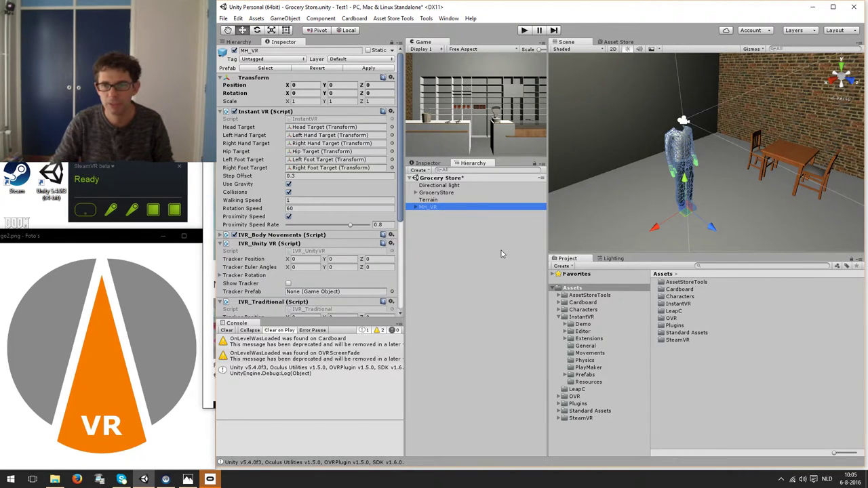
click(525, 30)
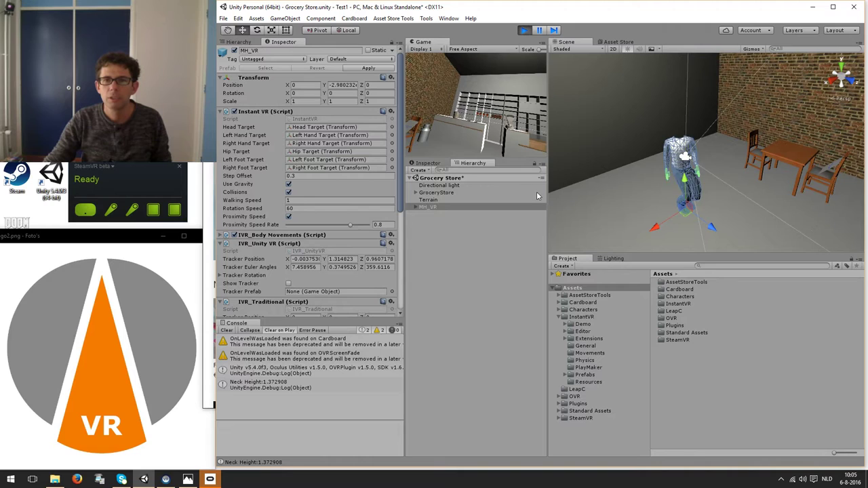
key(ctrl+p)
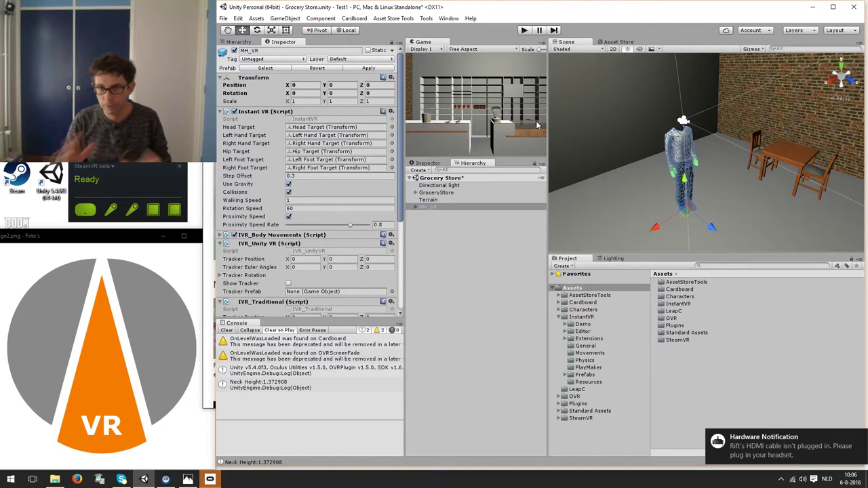
Deselect MH_VR and start Play mode to test the avatar with the headset
click(475, 243)
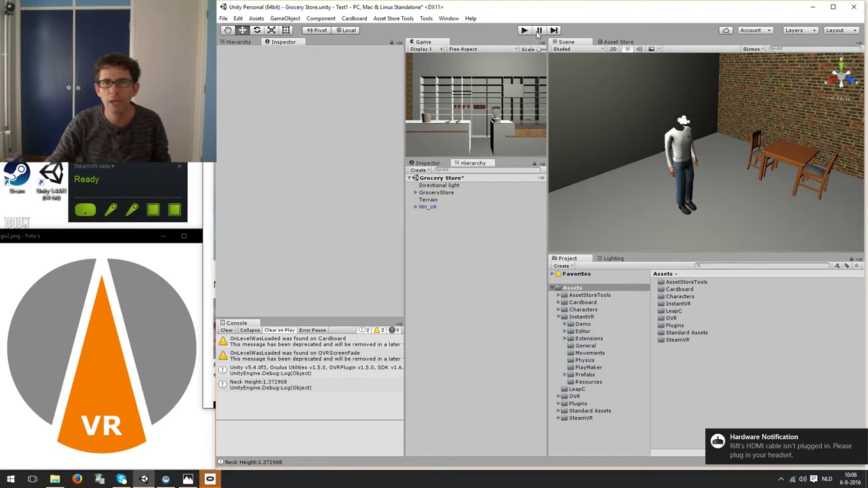
click(526, 31)
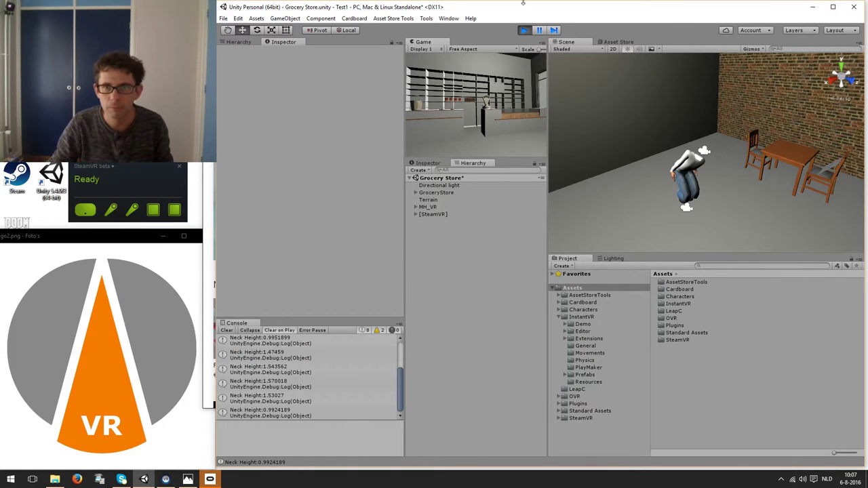
click(524, 30)
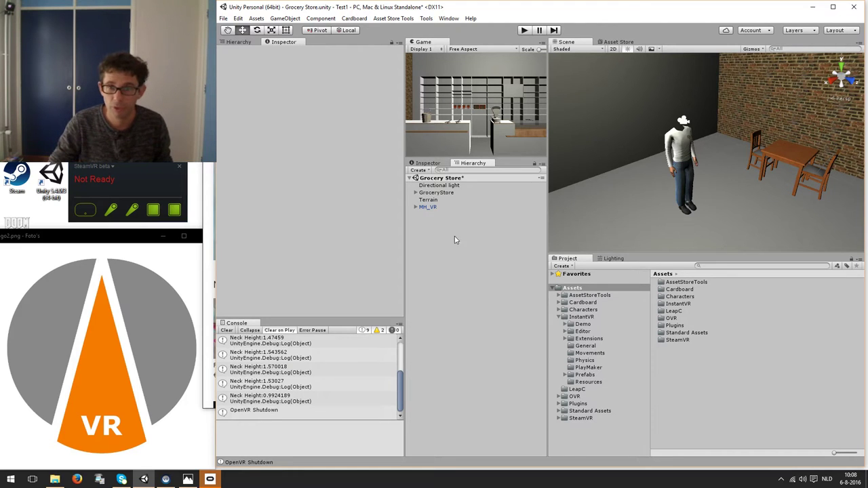
Browse Assets/InstantVR/Prefabs, inspecting the MH_VR, Hydra, Kinect, Leap, LeapKinect and SteamVR prefabs
click(429, 207)
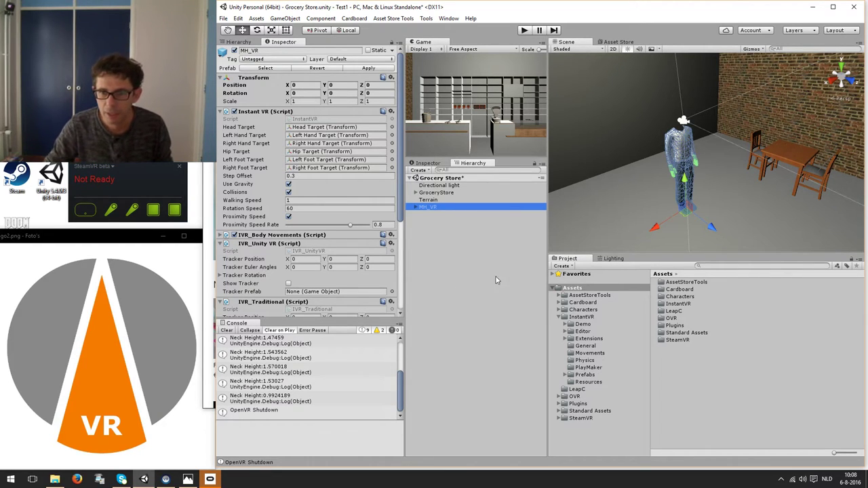
click(582, 317)
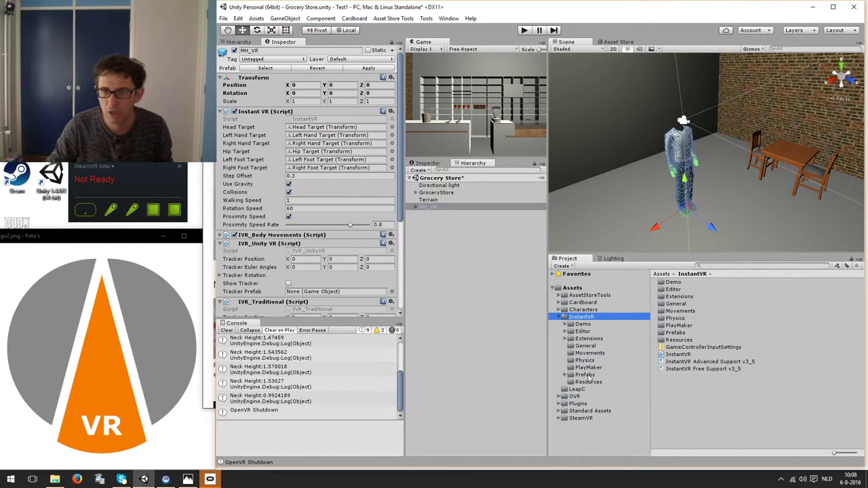
click(587, 375)
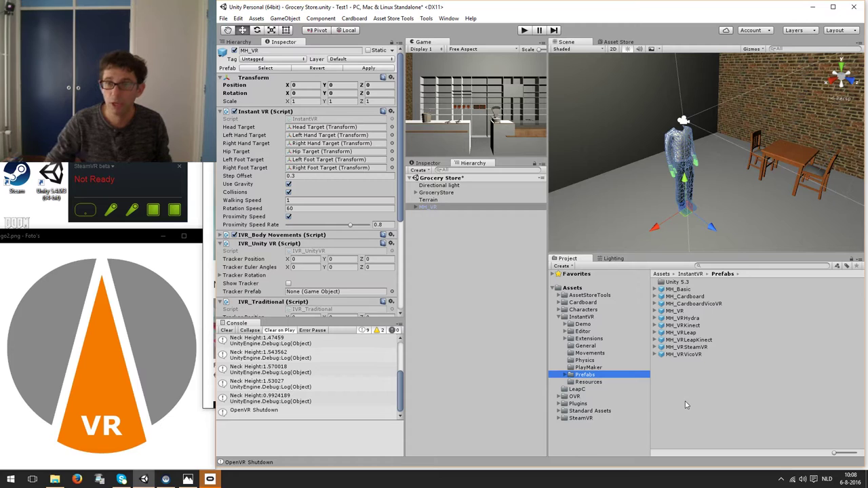
click(679, 311)
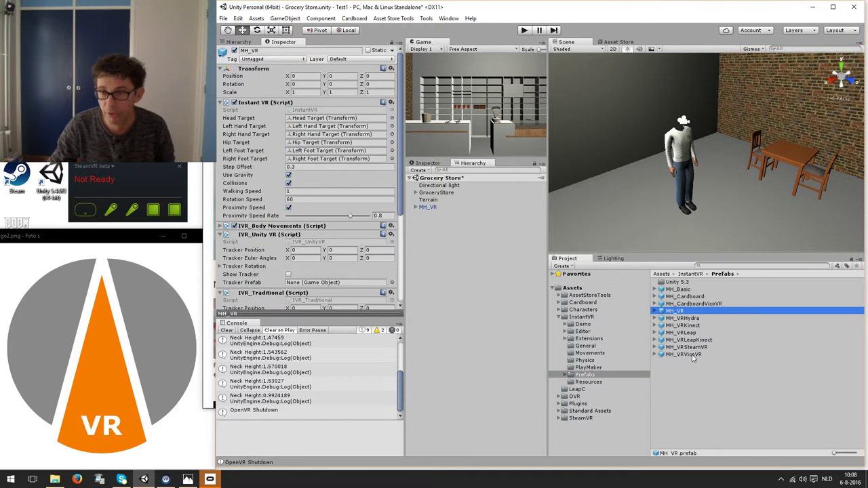
shift+click(686, 348)
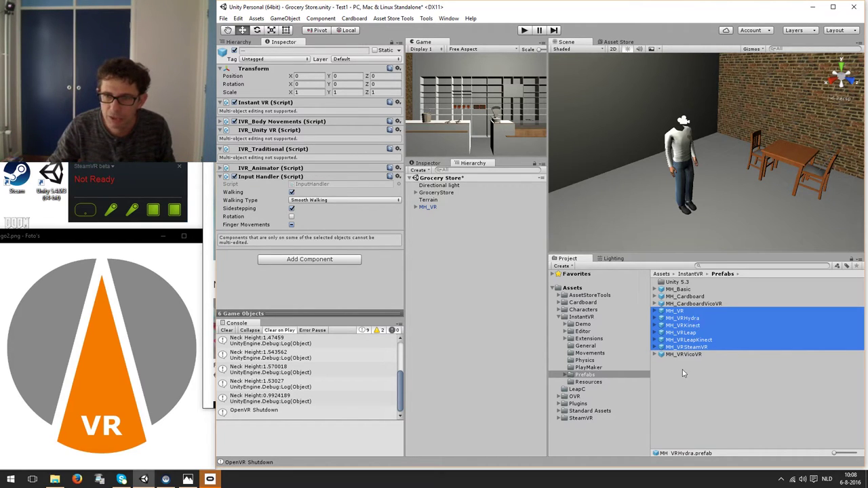
click(684, 373)
click(699, 319)
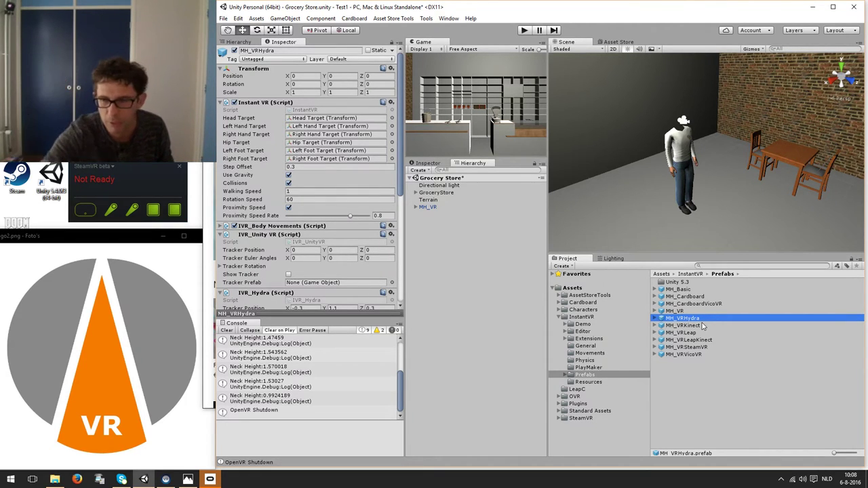
click(699, 326)
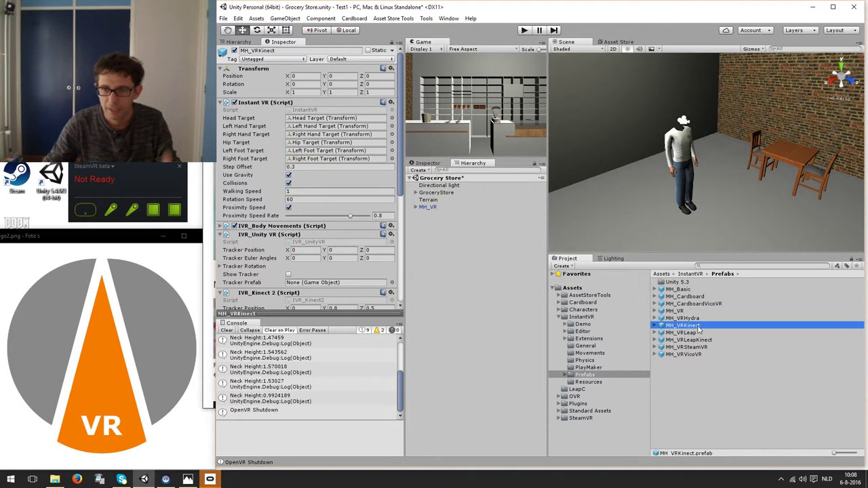
click(699, 333)
click(698, 340)
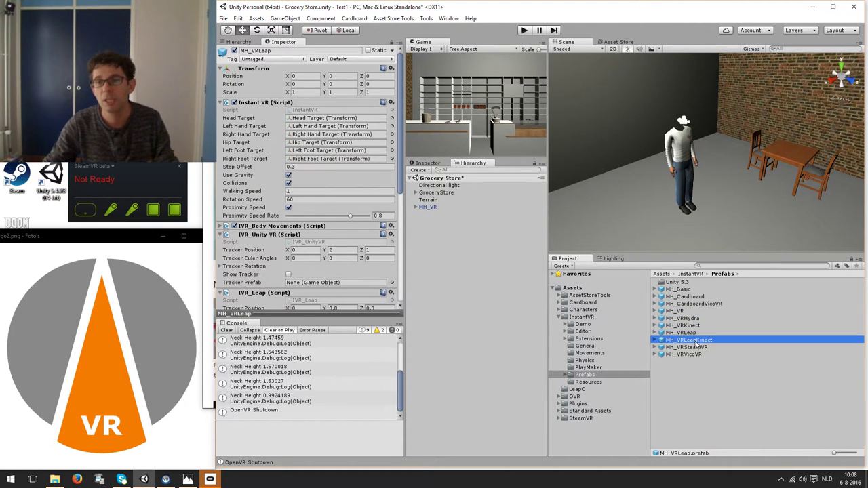
click(696, 348)
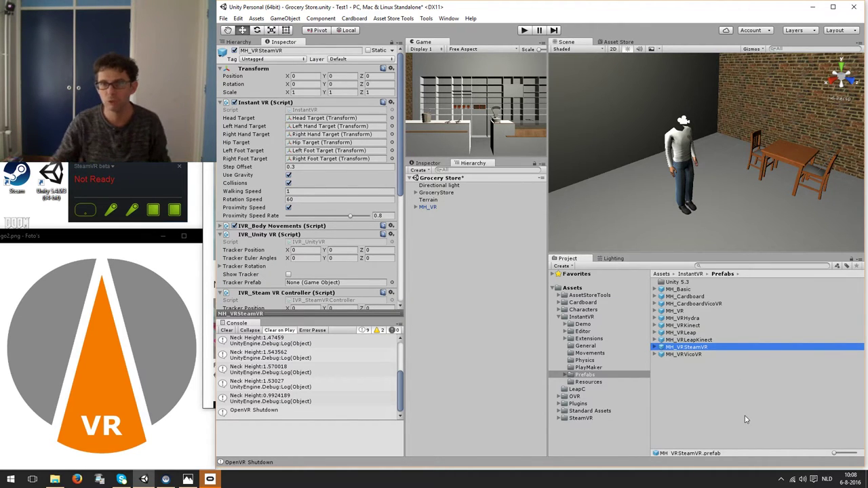
Delete MH_VR from the Hierarchy and drag in the MH_VRSteamVR prefab
click(449, 255)
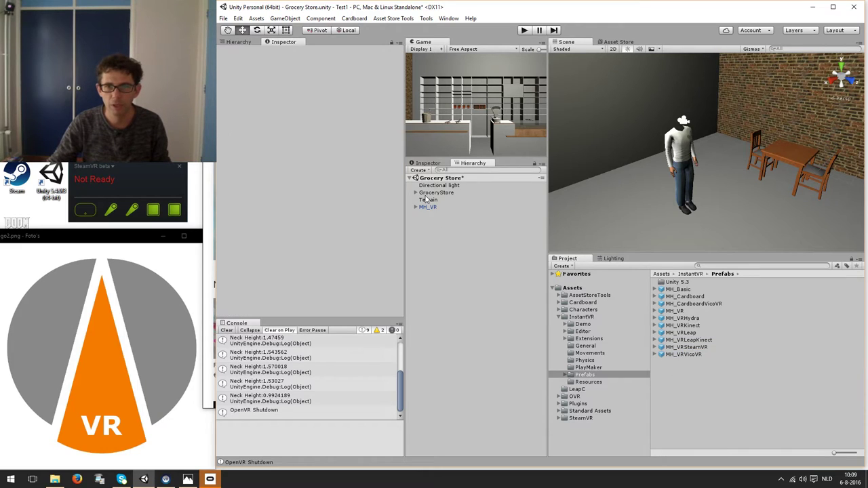
click(425, 207)
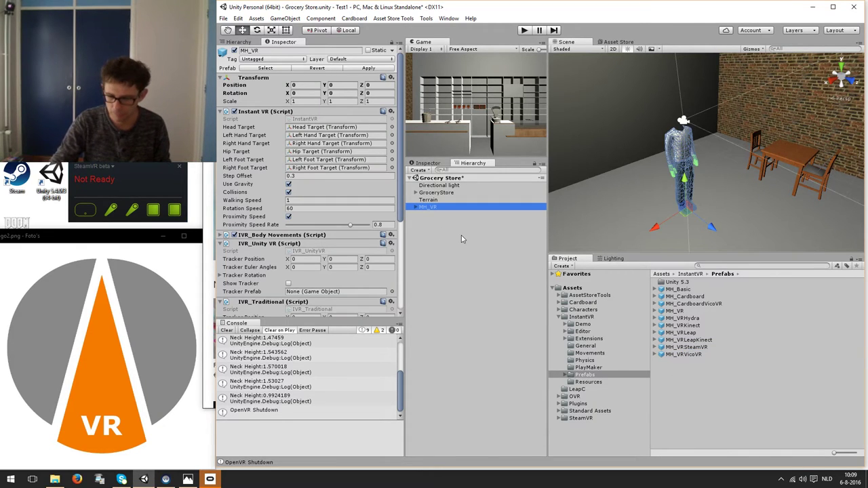
key(Delete)
drag(682, 347, 447, 234)
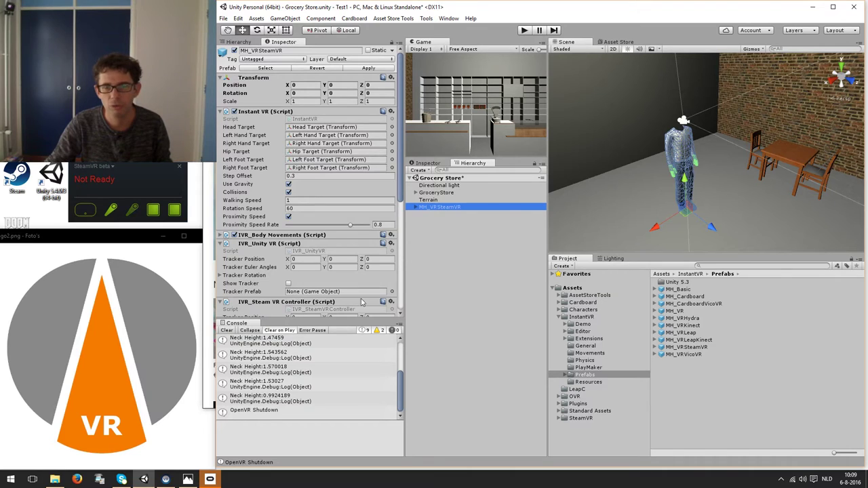
click(462, 258)
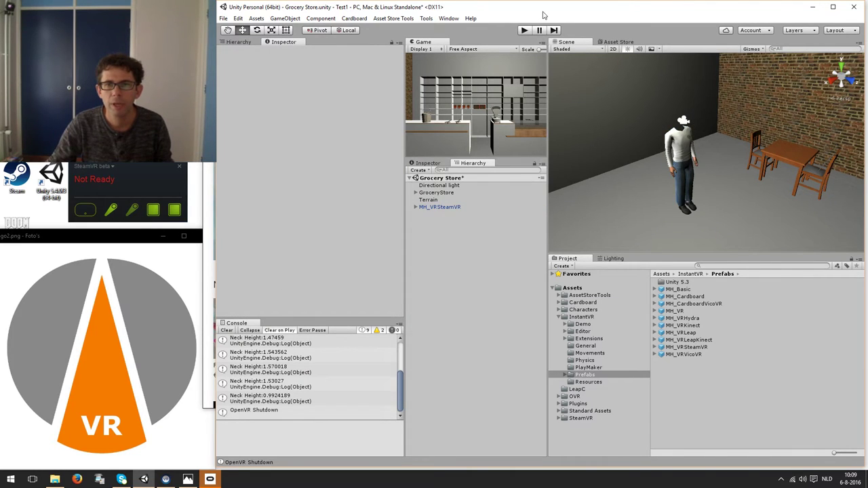
click(524, 29)
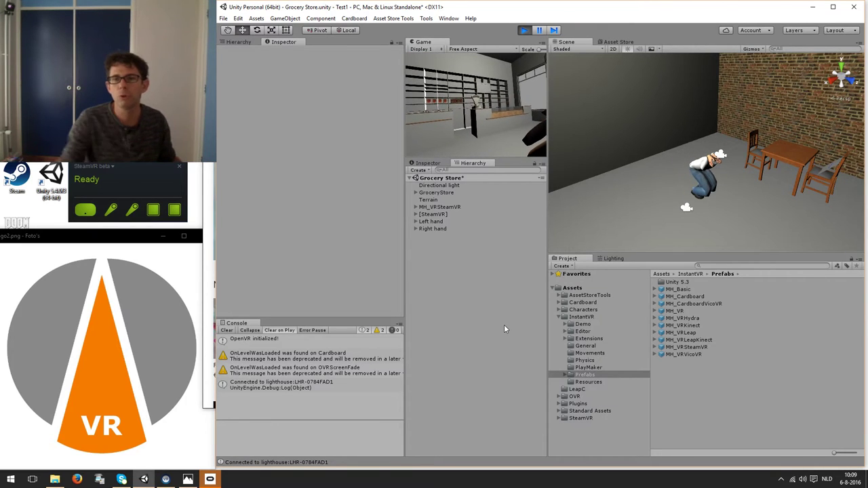
click(524, 30)
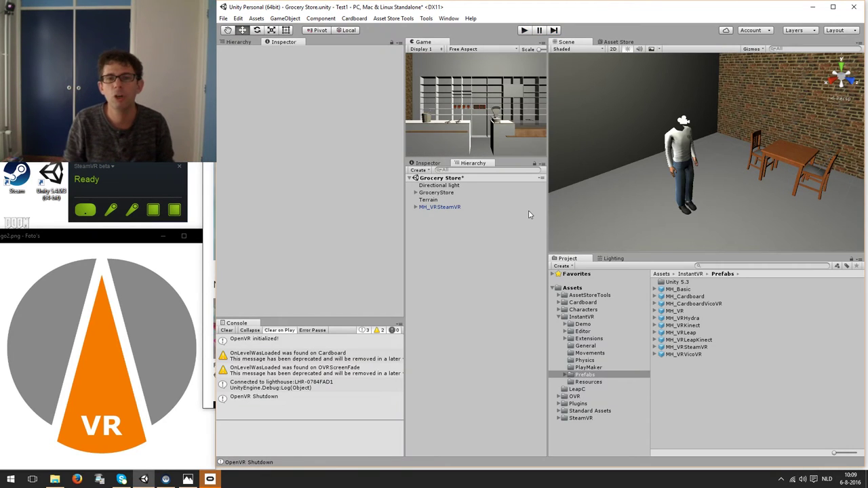
Fold up MH_VRSteamVR's Instant VR, IVR_UnityVR, IVR_SteamVRController and IVR_Traditional components
click(441, 207)
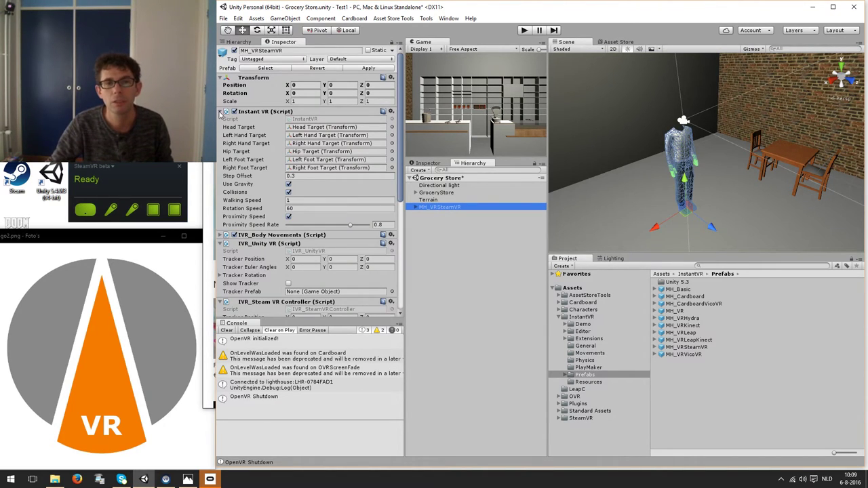
click(221, 111)
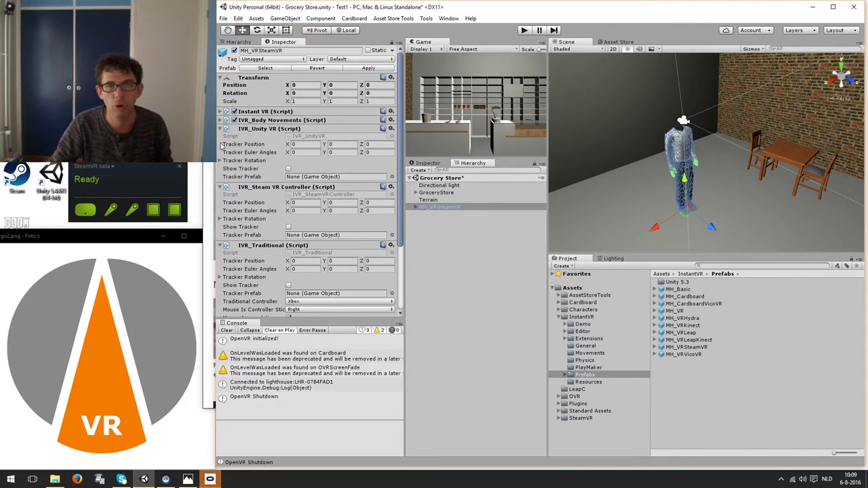
click(221, 129)
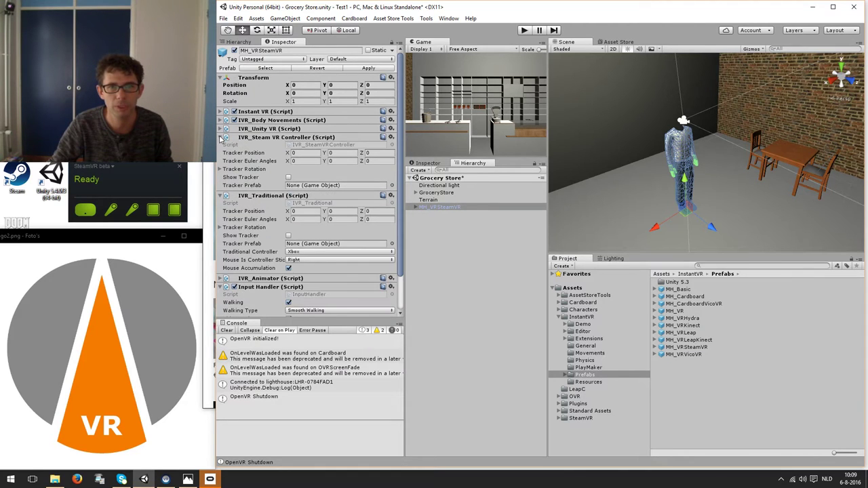
click(222, 137)
click(221, 147)
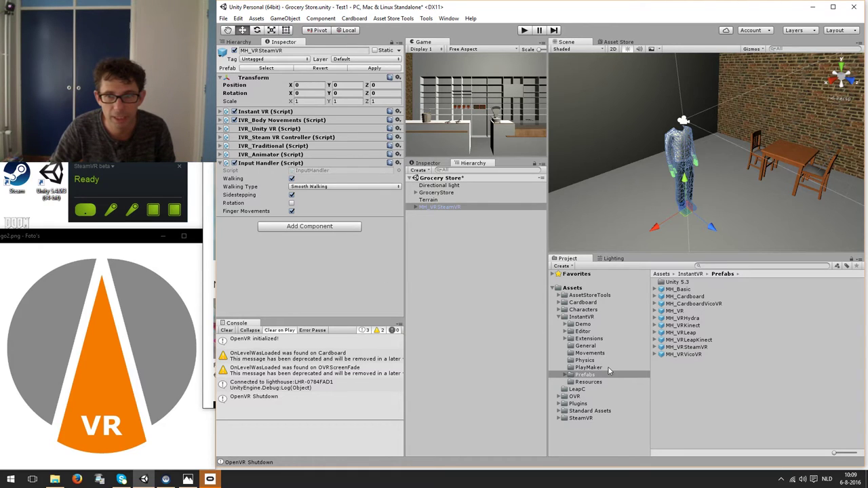
Open the C# project in Visual Studio, then return to Unity and reselect MH_VRSteamVR
right_click(695, 406)
click(718, 397)
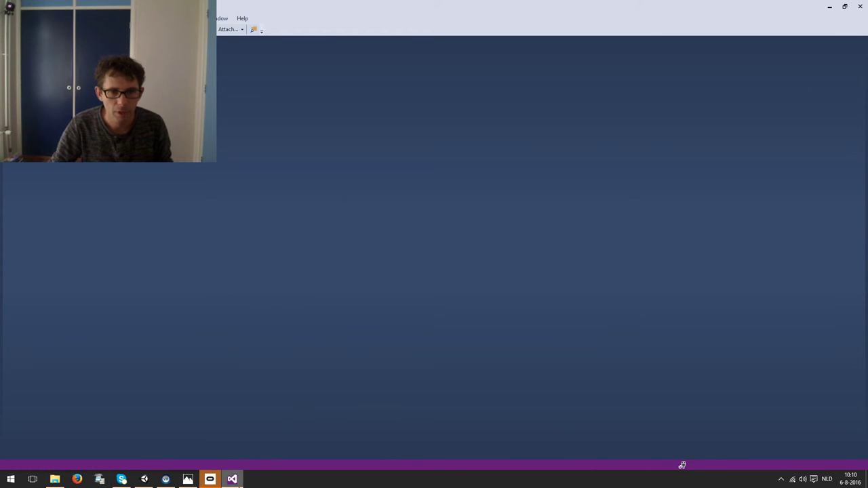
click(241, 483)
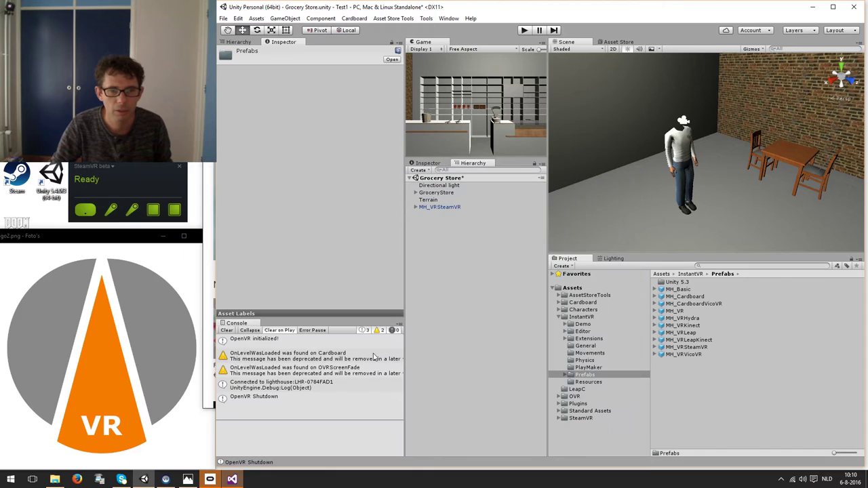
click(439, 207)
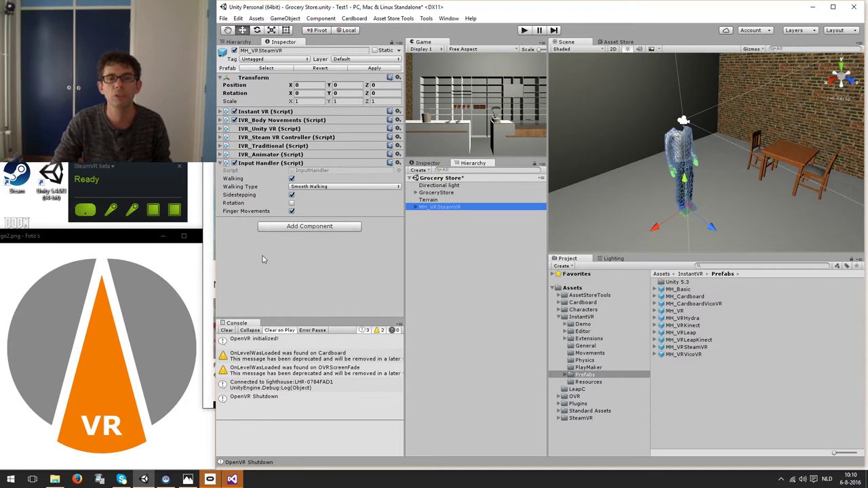
Open the Input Handler component's script for editing in Visual Studio
click(232, 479)
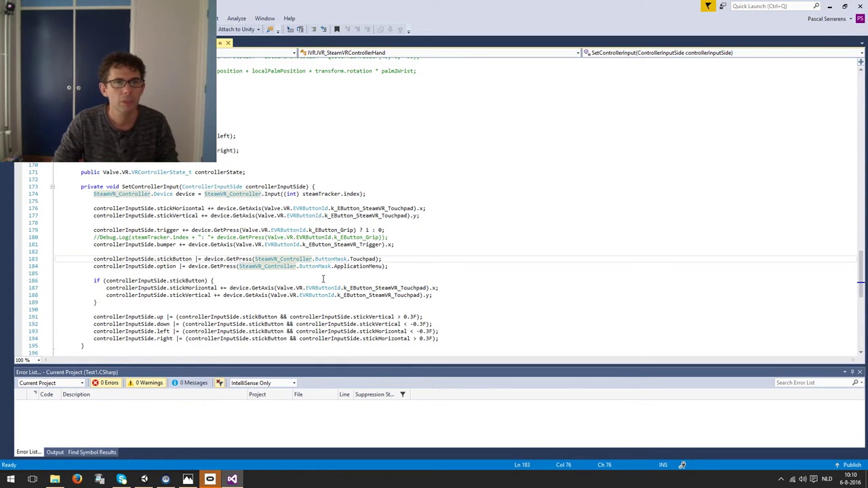
key(alt+Tab)
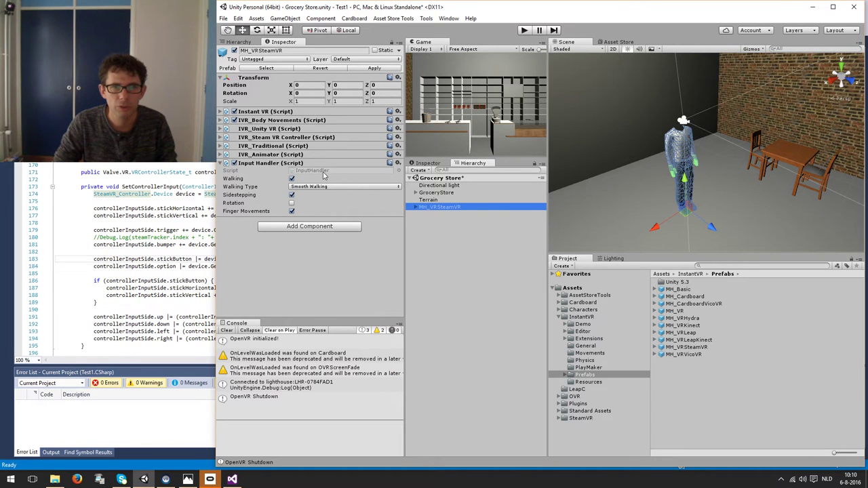
right_click(330, 168)
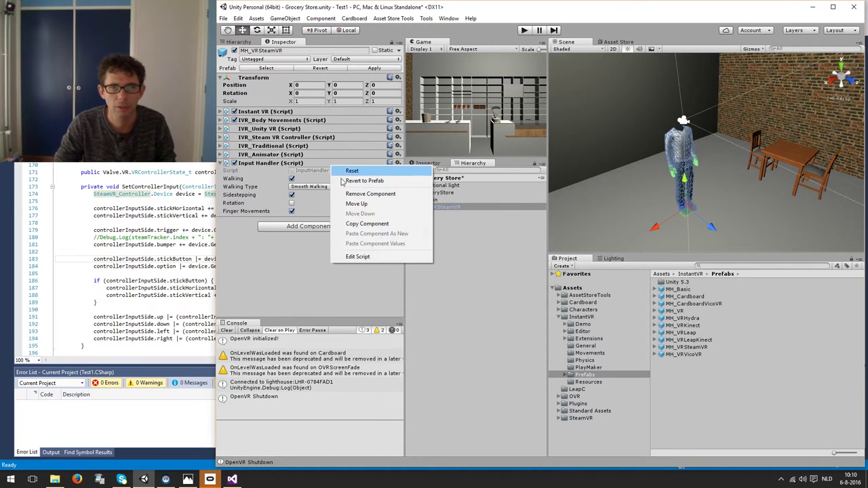
click(355, 256)
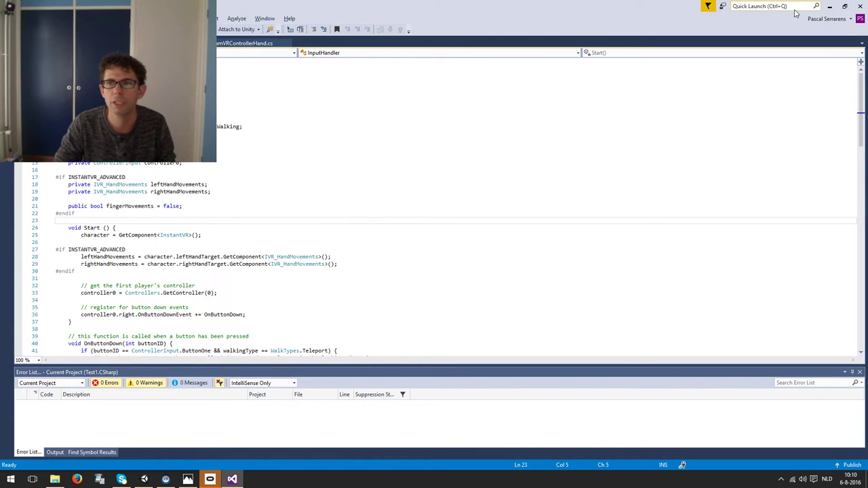
Restore the Visual Studio window and make it a full-height panel on the right
click(845, 6)
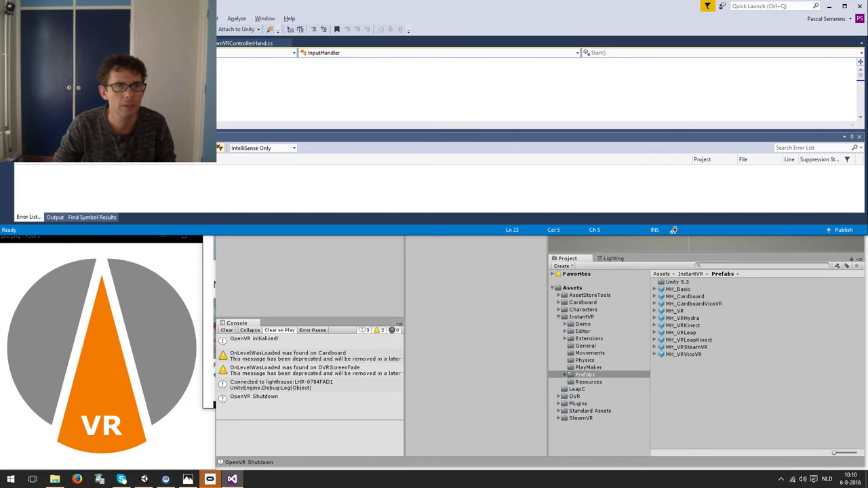
drag(617, 7, 624, 32)
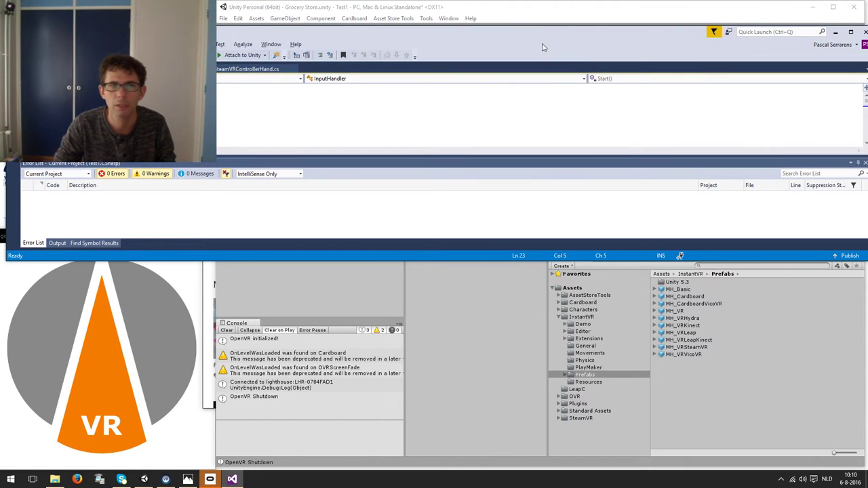
drag(217, 32, 438, 31)
drag(512, 262, 512, 469)
click(416, 191)
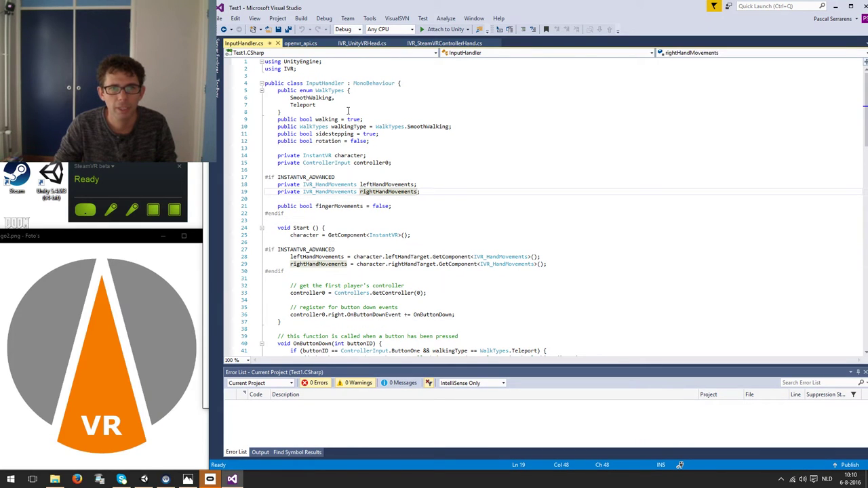
Collapse all InputHandler methods with Ctrl+M, Ctrl+O, expand Update(), and scroll to the finger-movement code
click(399, 169)
scroll(339, 209, down, 2)
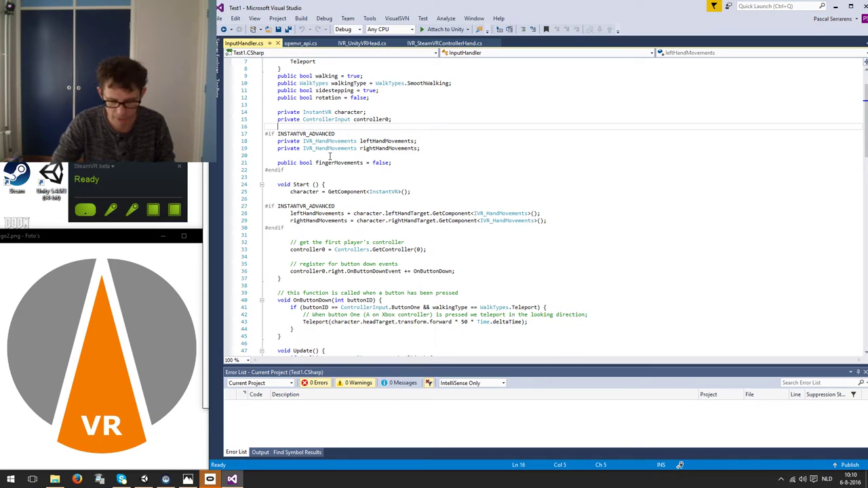
key(ctrl+m)
key(ctrl+o)
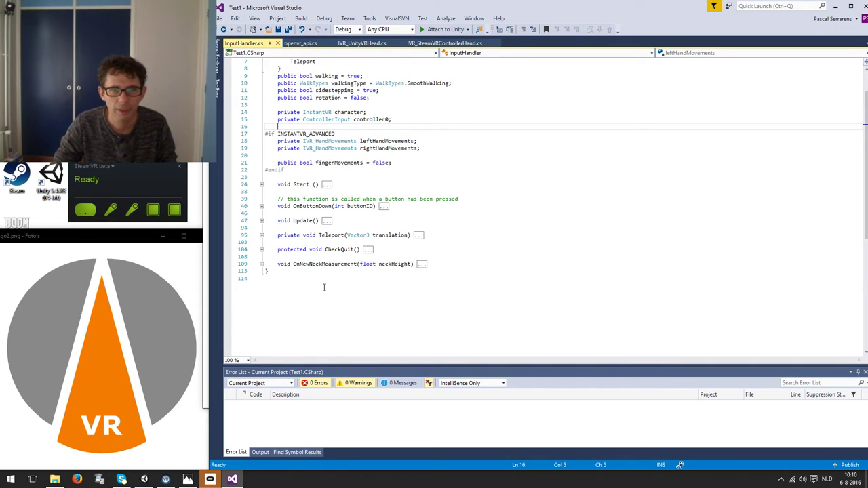
click(323, 288)
click(261, 221)
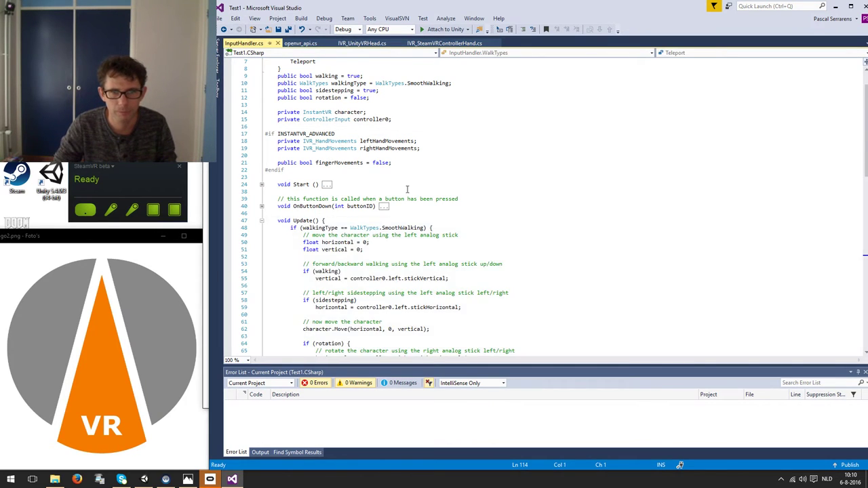
scroll(445, 178, down, 4)
scroll(445, 178, down, 1)
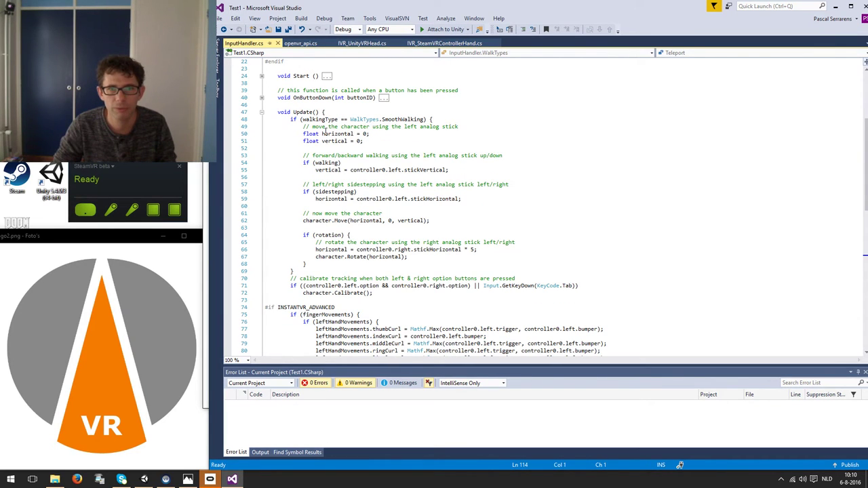
scroll(324, 251, down, 4)
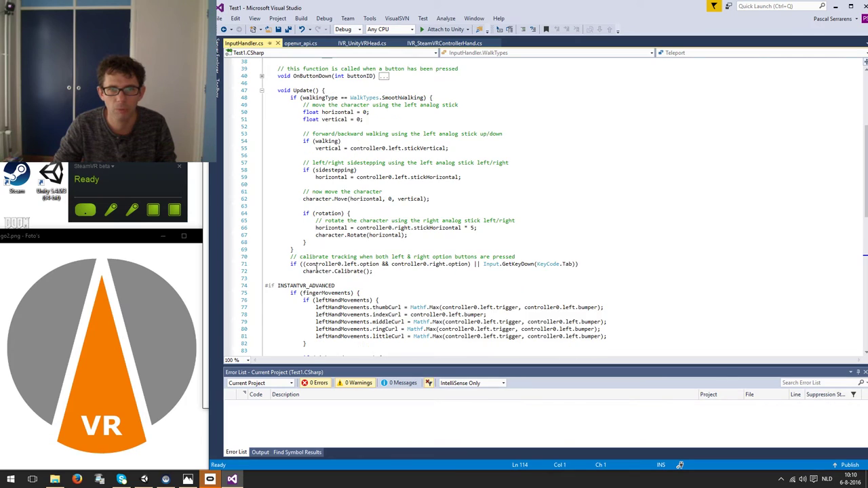
click(387, 349)
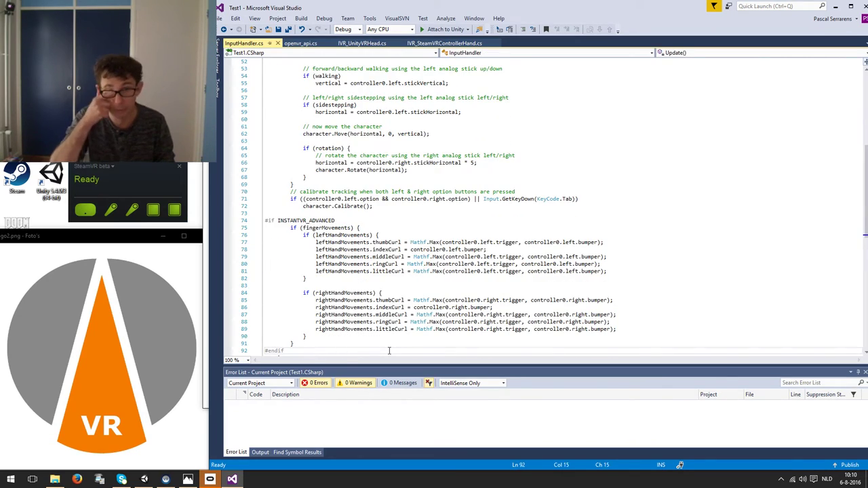
double_click(332, 227)
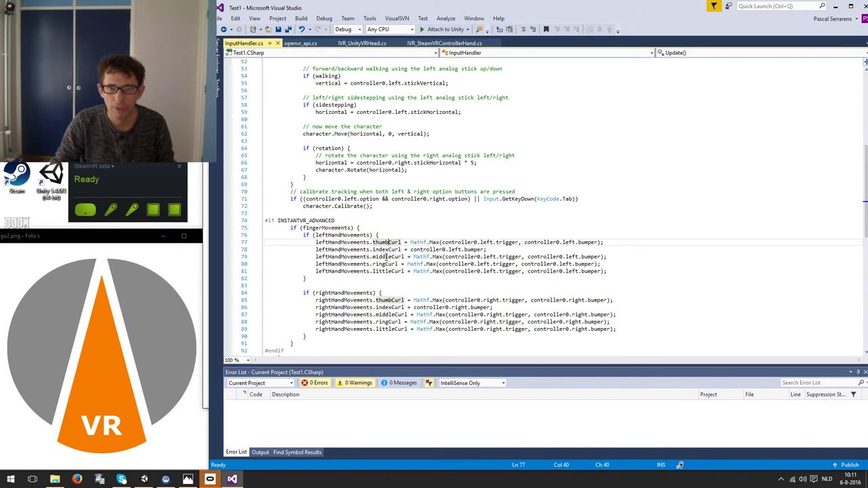
double_click(388, 257)
double_click(388, 271)
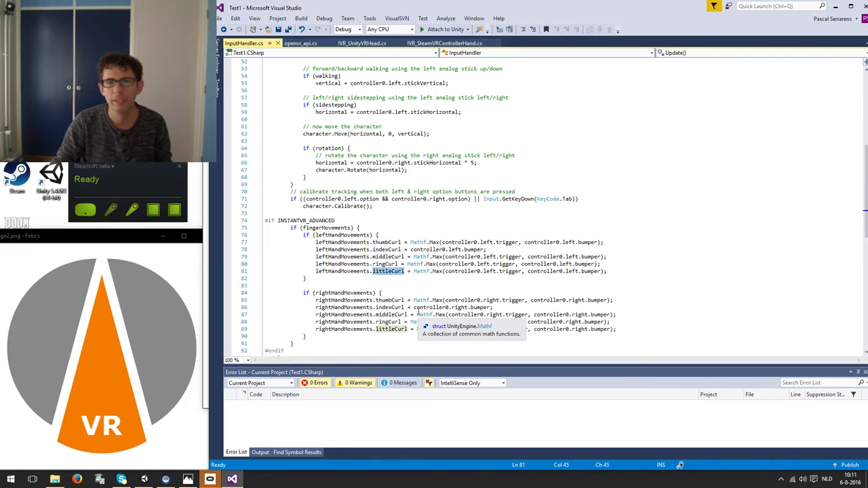
double_click(512, 257)
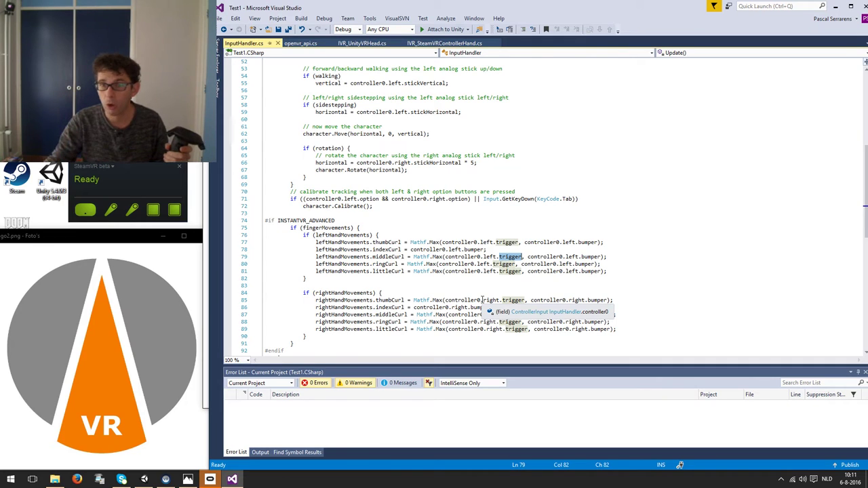
click(582, 257)
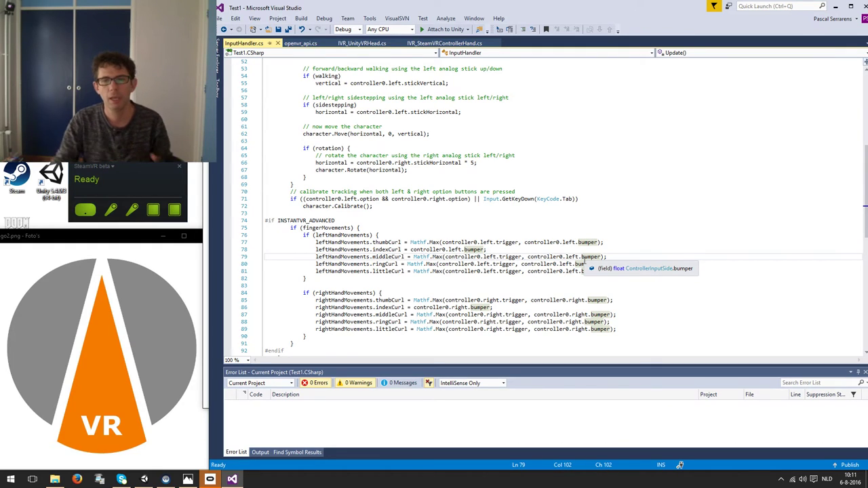
click(383, 250)
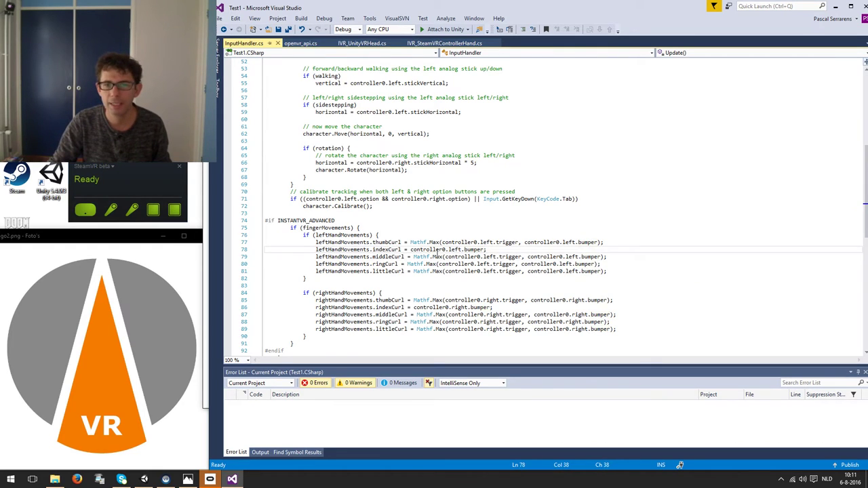
click(468, 249)
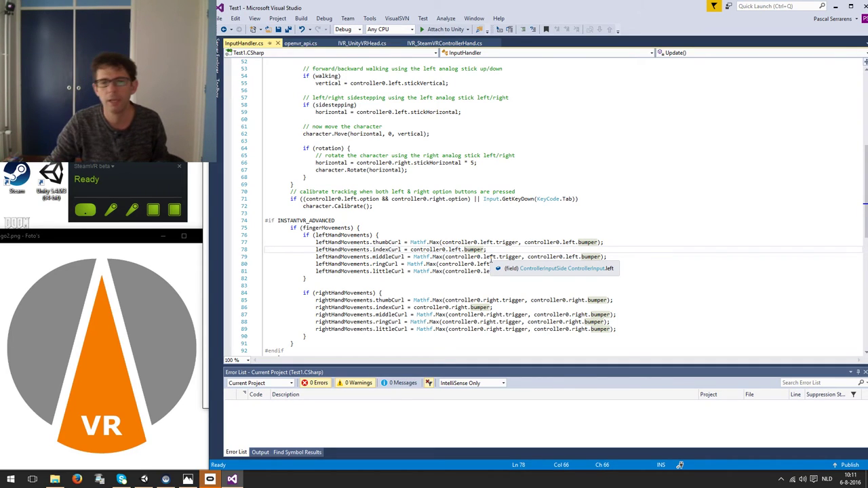
Review lines 73–82 of InputHandler.cs, then minimize Visual Studio back to Unity
click(554, 213)
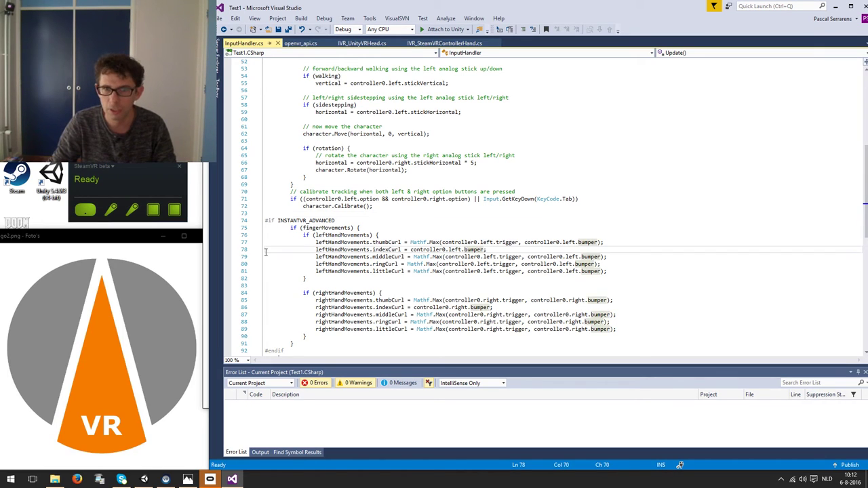
drag(485, 249, 266, 251)
click(360, 279)
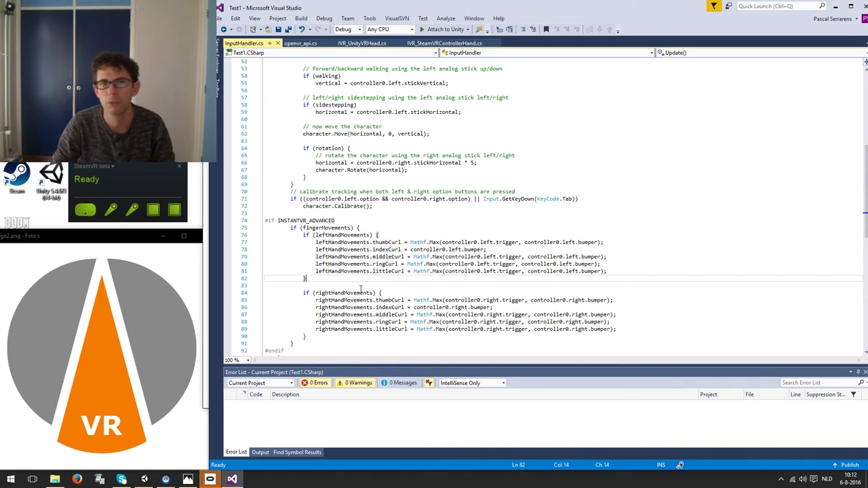
click(839, 7)
Delete MH_VRSteamVR from the Hierarchy and drag the MH_VRLeap prefab into the scene
click(504, 289)
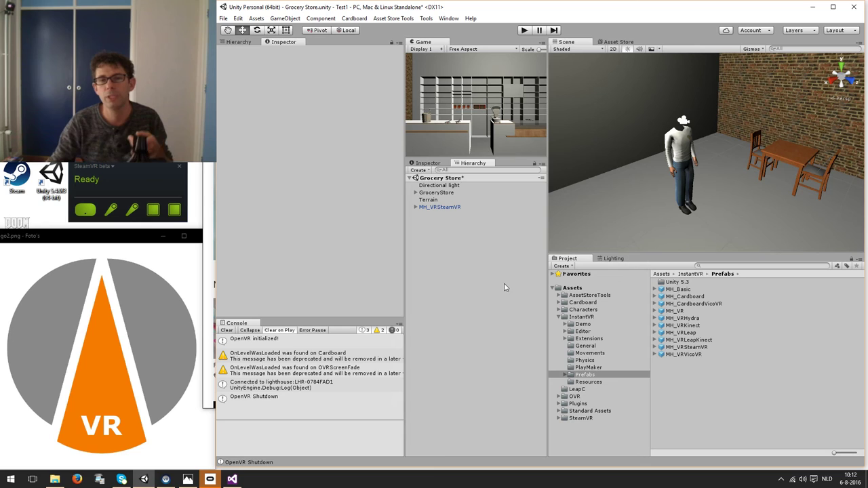
click(445, 208)
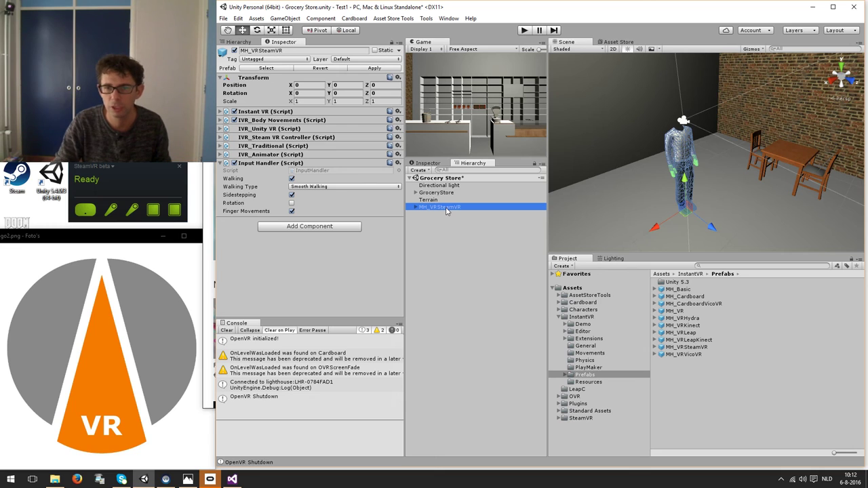
key(Delete)
click(681, 333)
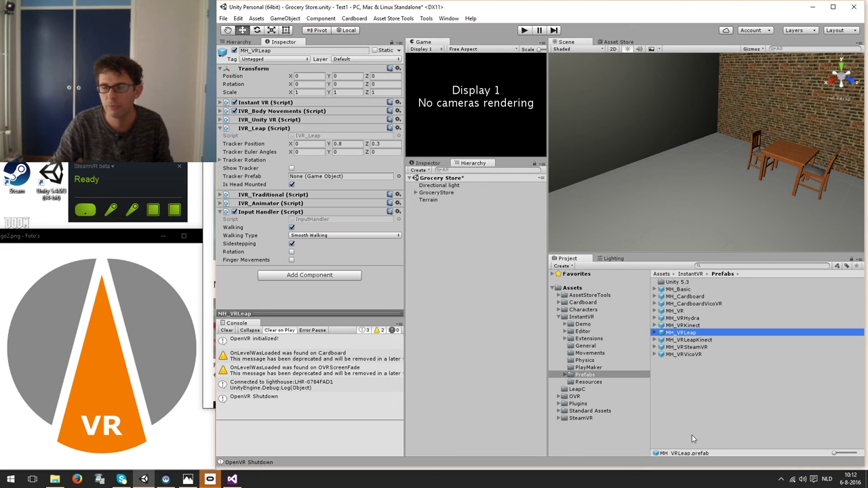
drag(688, 334, 472, 272)
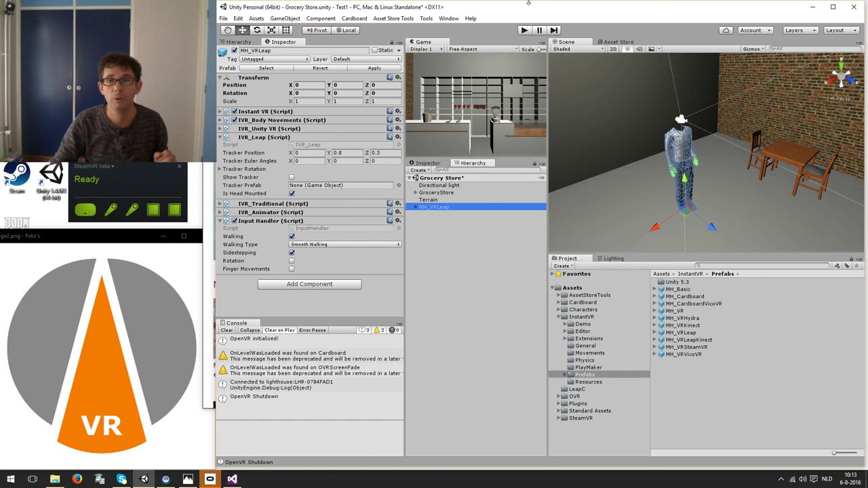
click(525, 30)
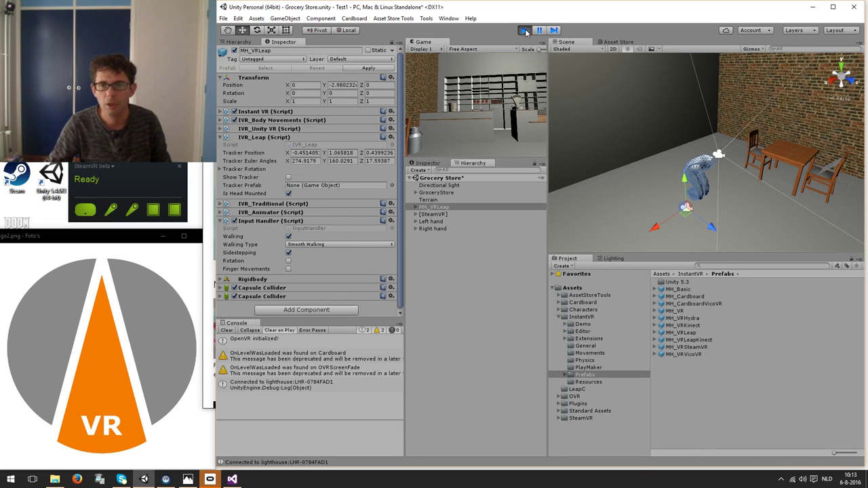
click(526, 32)
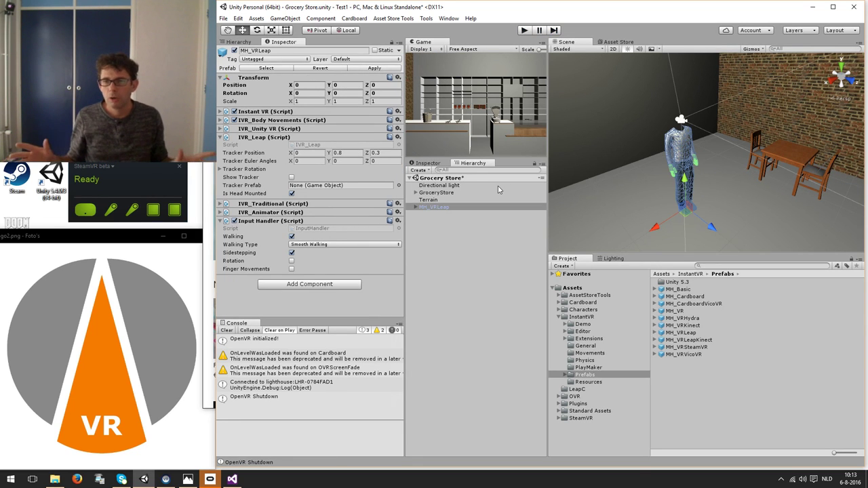